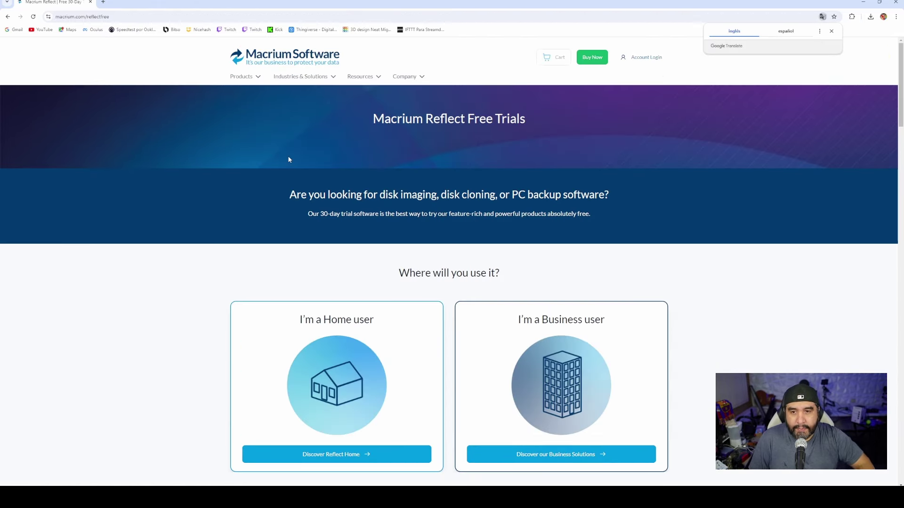
# Download the Reflect 8 Home free trial from the home user section of the Macrium Reflect page.
pyautogui.scroll(-3, 288, 159)
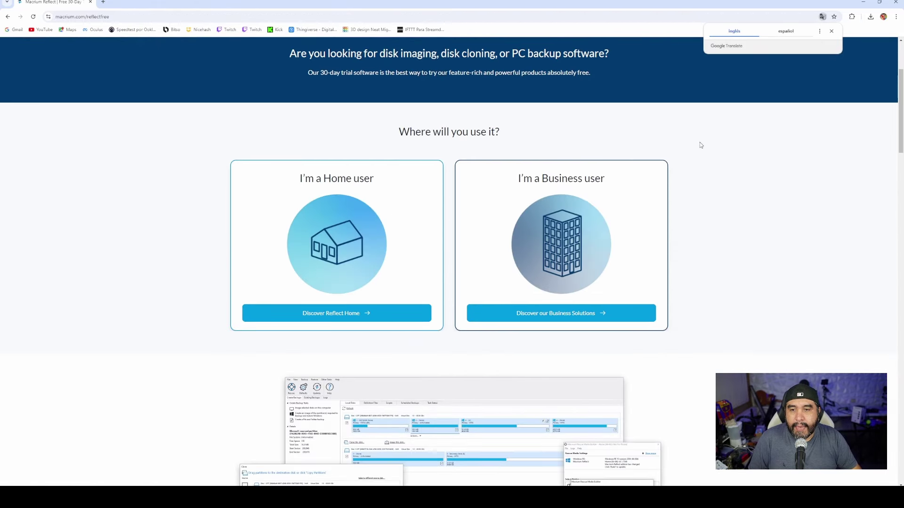
pyautogui.scroll(-2, 393, 178)
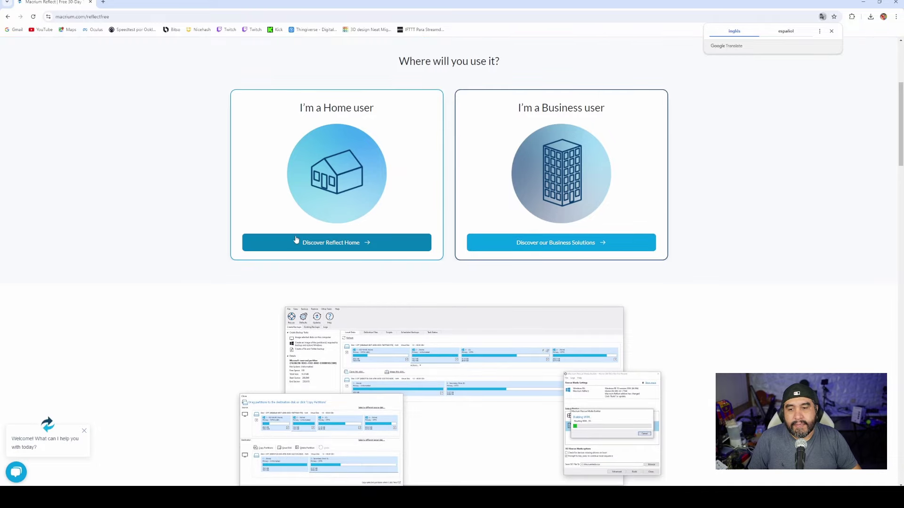
pyautogui.click(323, 246)
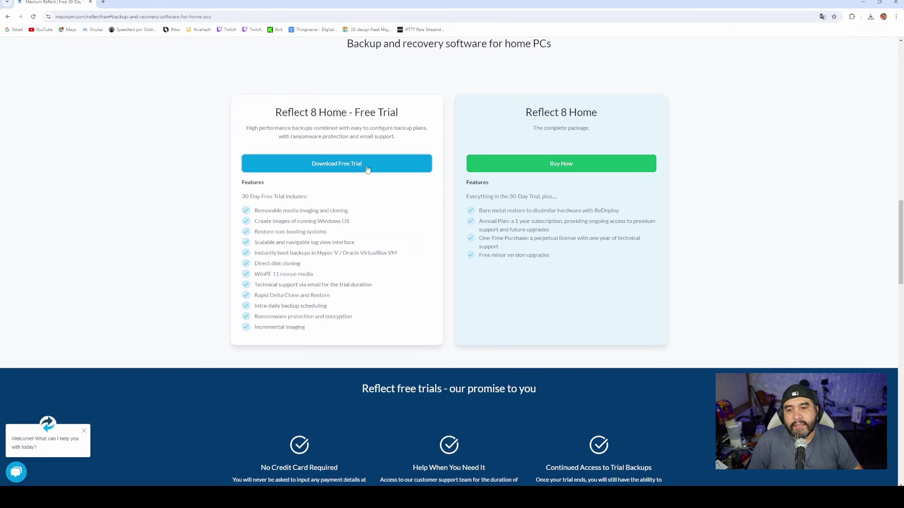
pyautogui.click(368, 169)
pyautogui.click(349, 184)
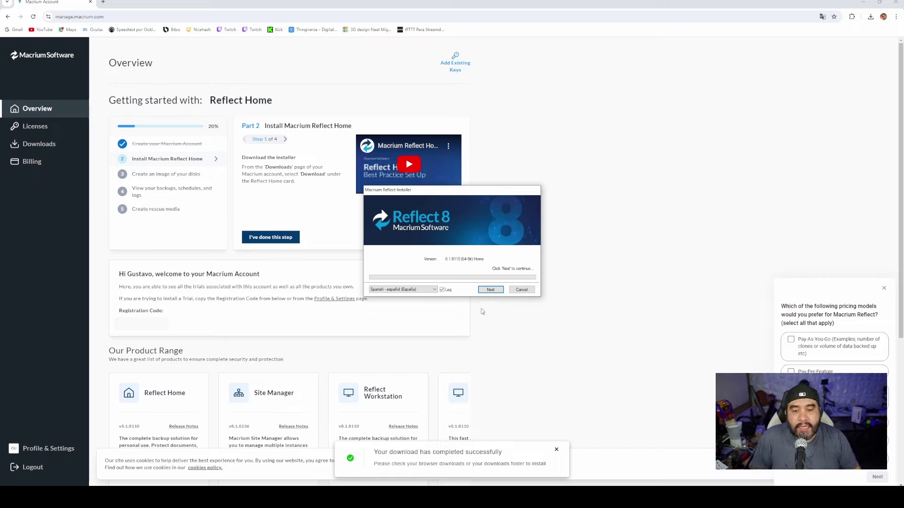
# Start the Macrium Reflect Home installer in Spanish and accept the licence agreement.
pyautogui.click(490, 289)
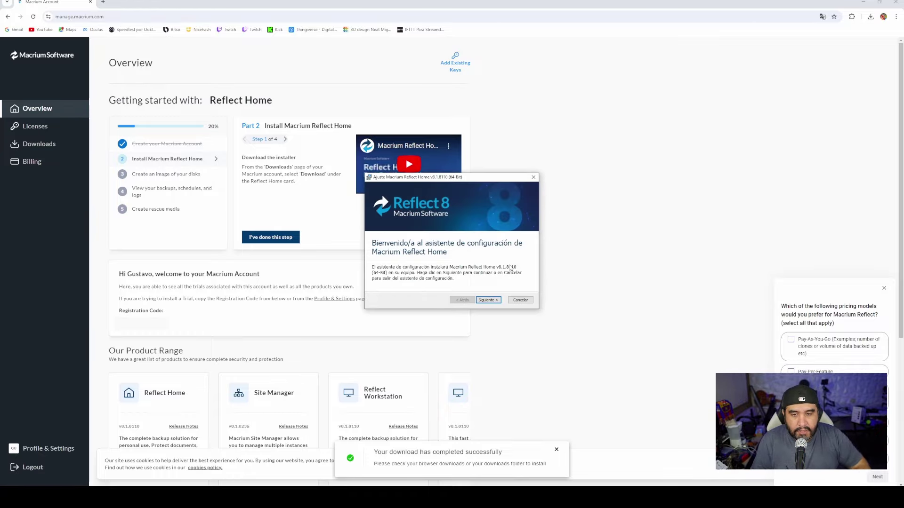
pyautogui.click(497, 300)
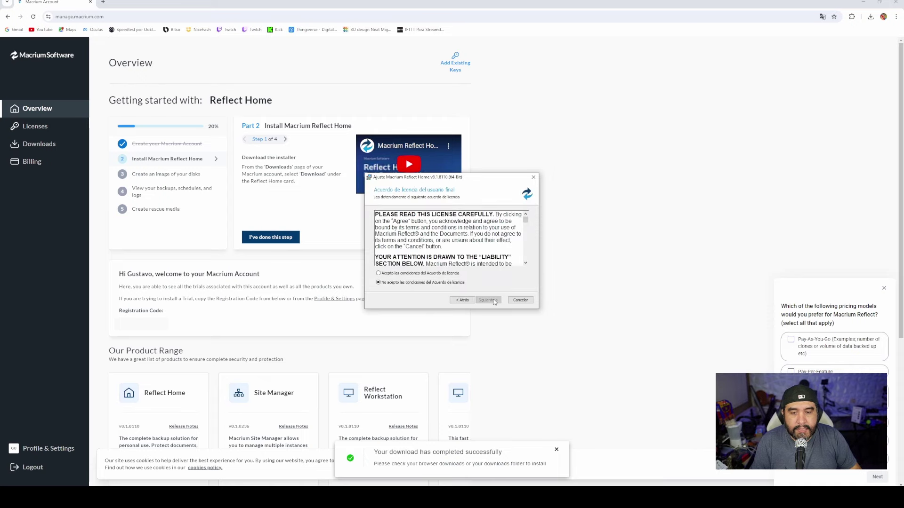
pyautogui.click(438, 273)
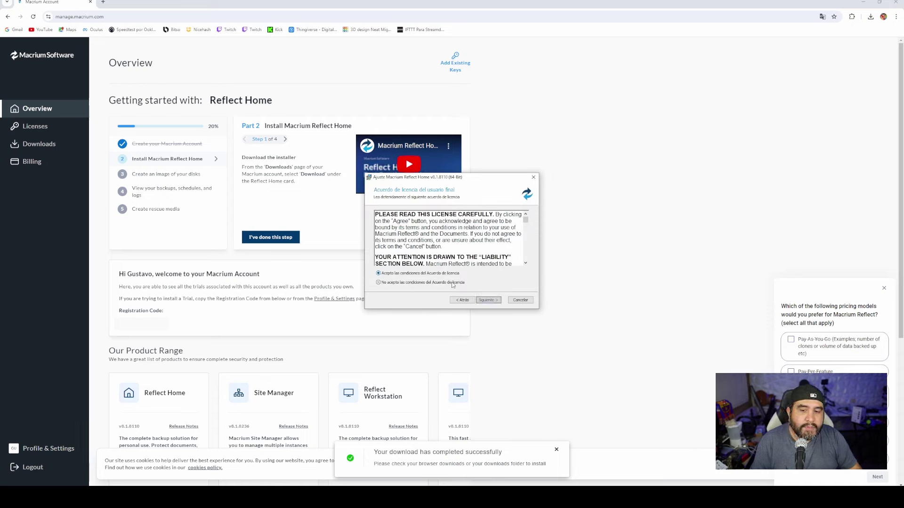
pyautogui.click(497, 300)
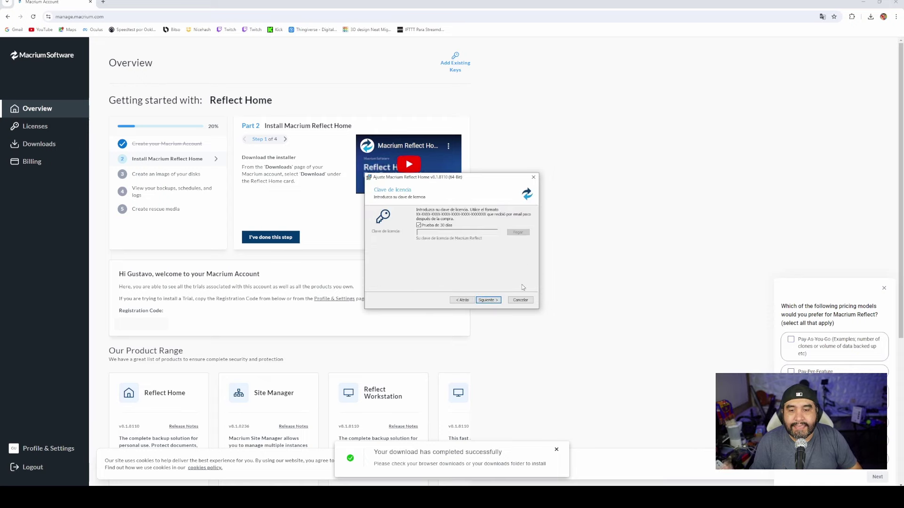
# Keep the 30-day trial option and continue through the installer's licence information and registration pages.
pyautogui.click(488, 300)
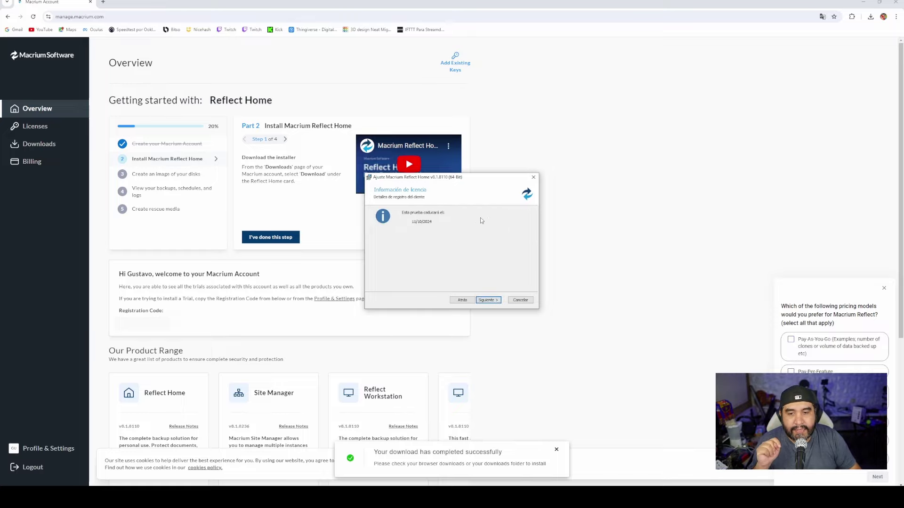
pyautogui.click(494, 301)
pyautogui.click(494, 301)
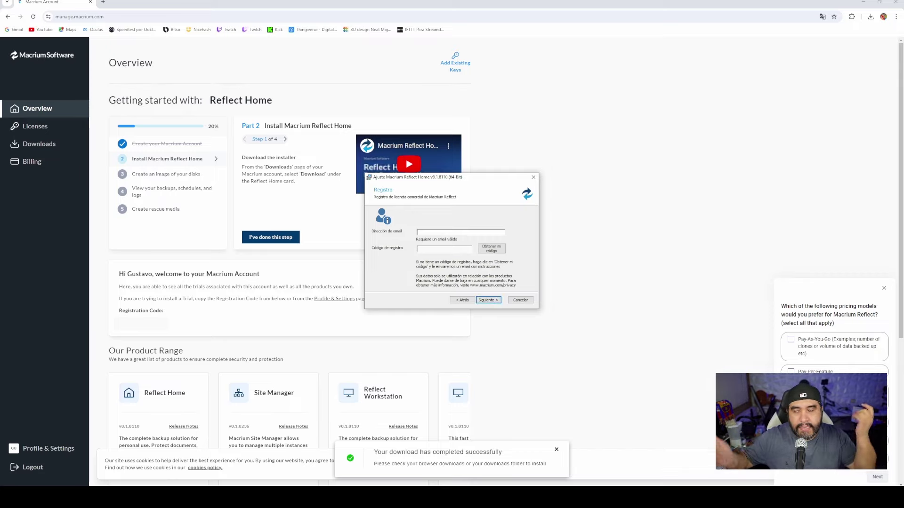
pyautogui.click(488, 300)
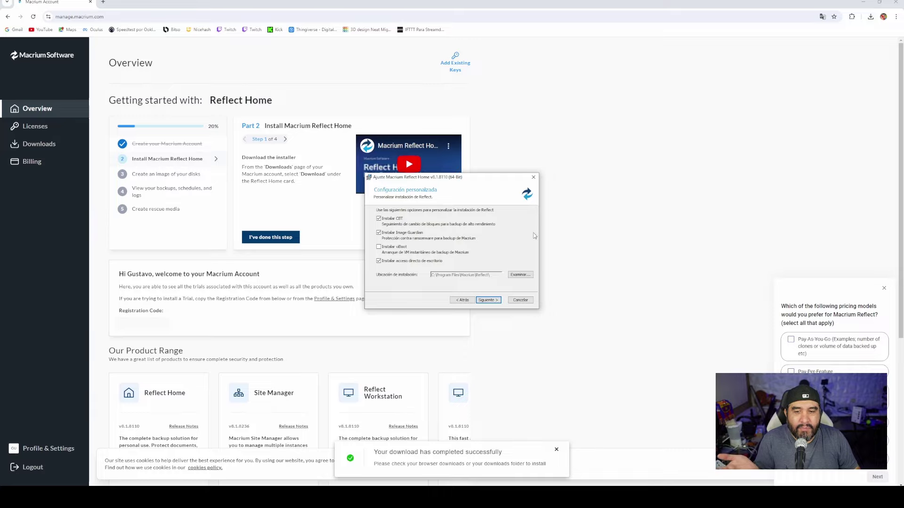
# Install Macrium Reflect Home with the default components and location, and finish the setup wizard.
pyautogui.click(490, 301)
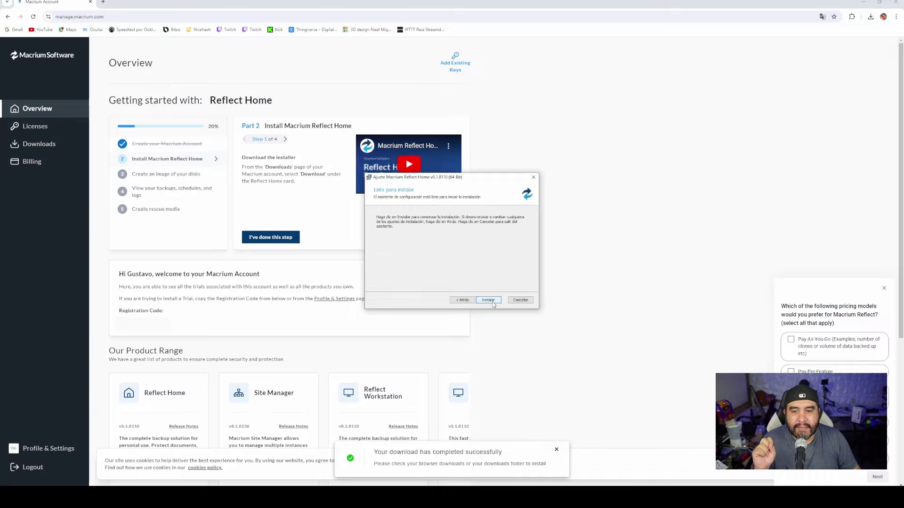
pyautogui.click(490, 301)
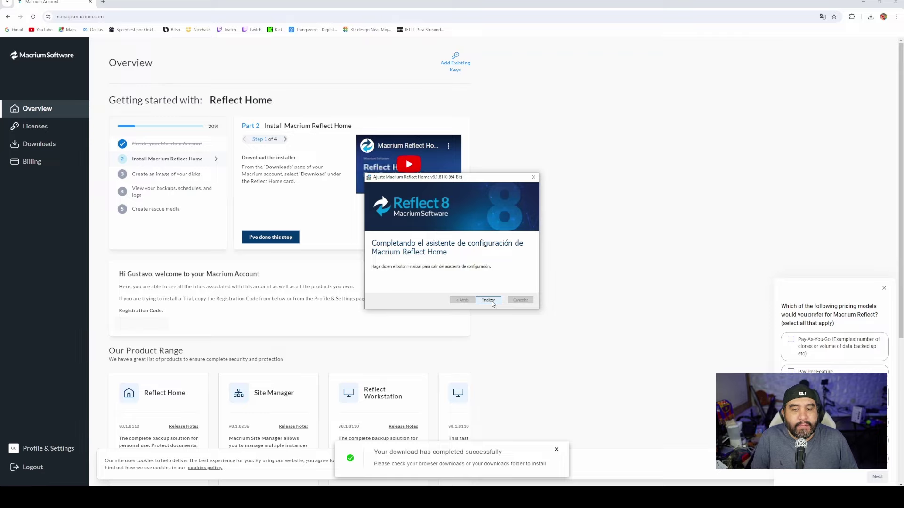
pyautogui.click(493, 302)
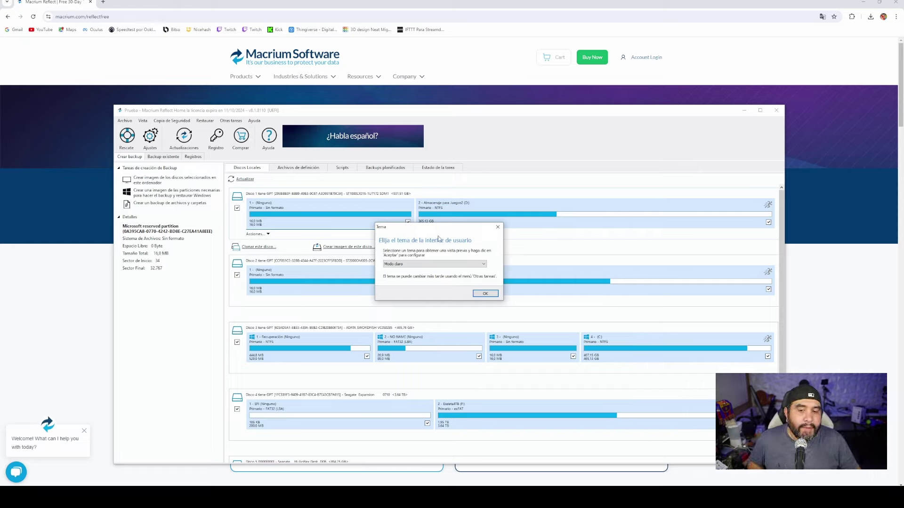
# Preview the dark interface themes and confirm Modo claro as the theme.
pyautogui.moveTo(432, 235); pyautogui.dragTo(455, 231)
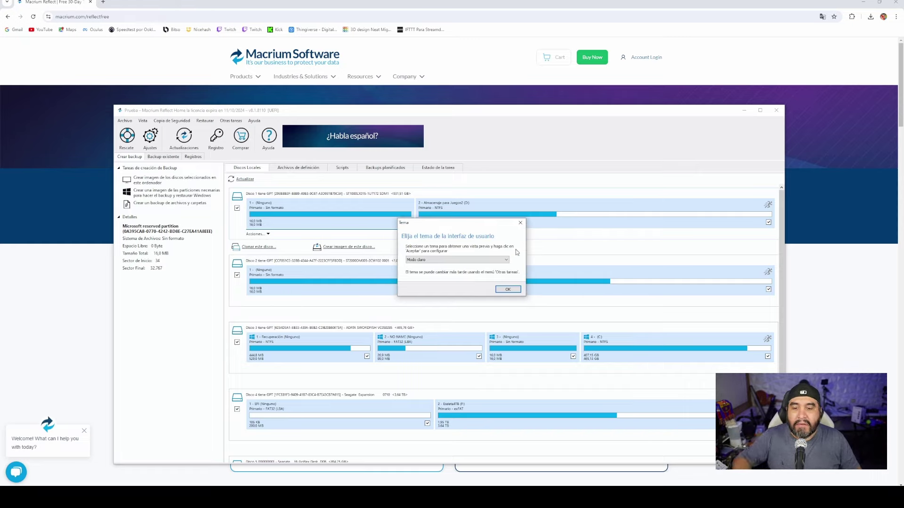
pyautogui.click(499, 260)
pyautogui.click(421, 271)
pyautogui.click(452, 260)
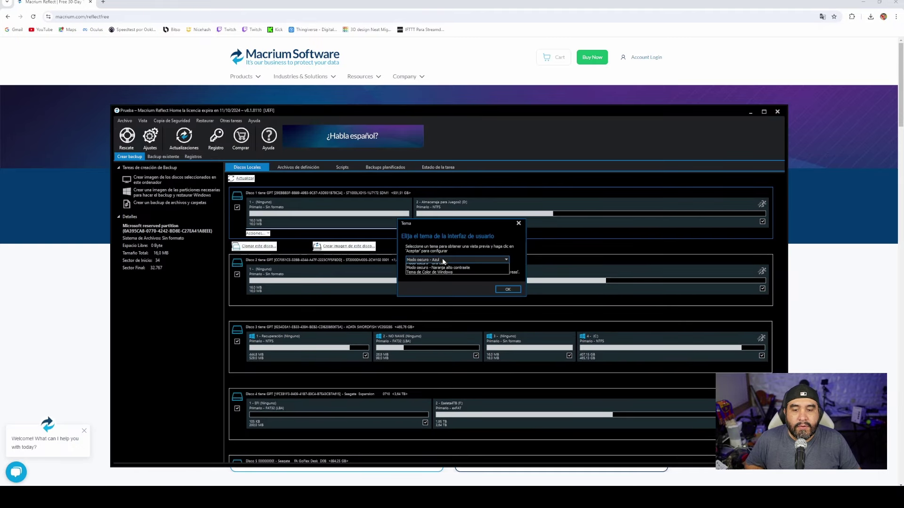
pyautogui.click(435, 276)
pyautogui.click(440, 260)
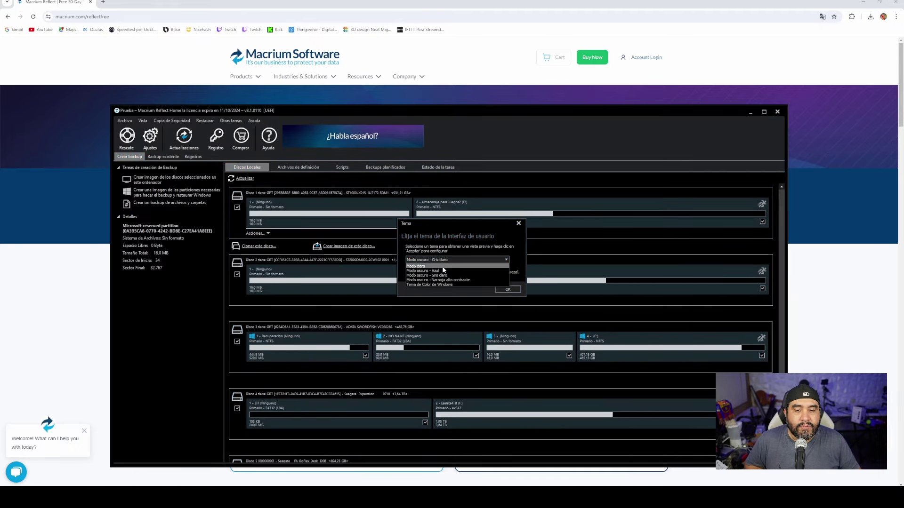
pyautogui.click(445, 266)
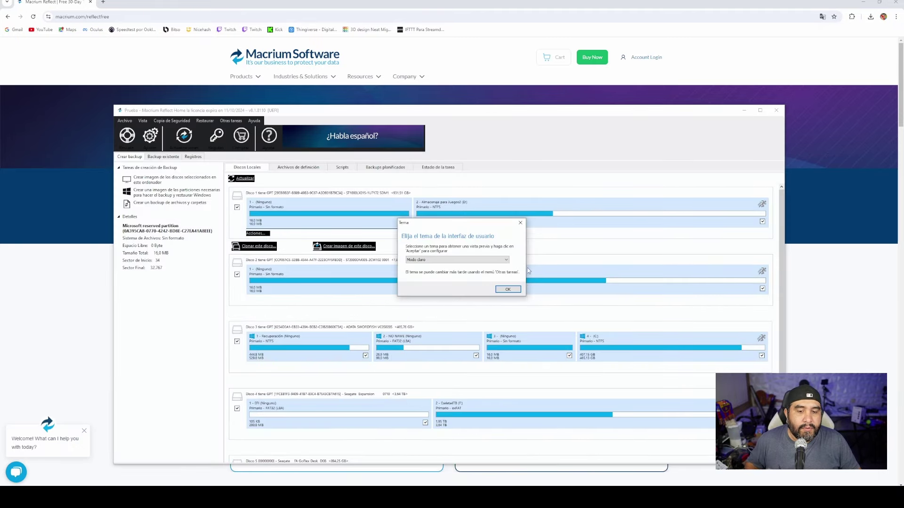
pyautogui.click(510, 291)
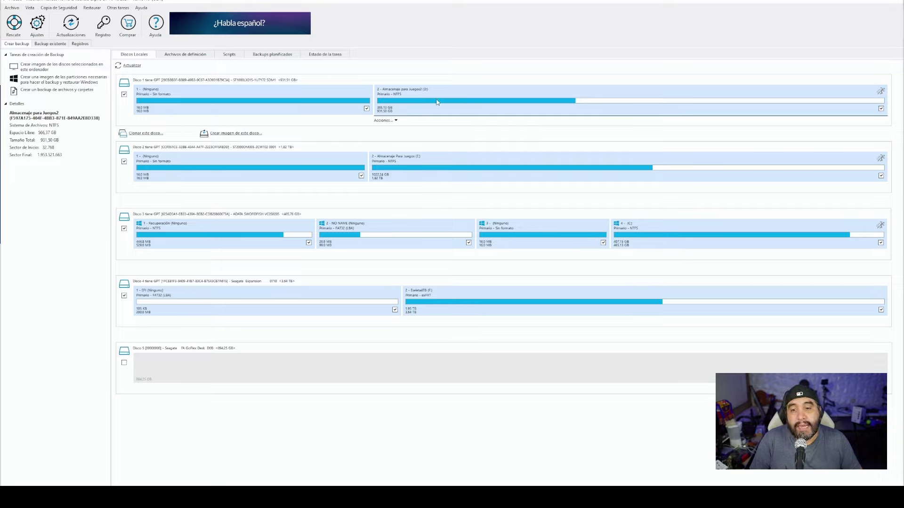
# Set up a clone of disk 1 (Almacenaje para Juegos2) with the empty Seagate FA GoFlex Desk disk as destination.
pyautogui.click(146, 134)
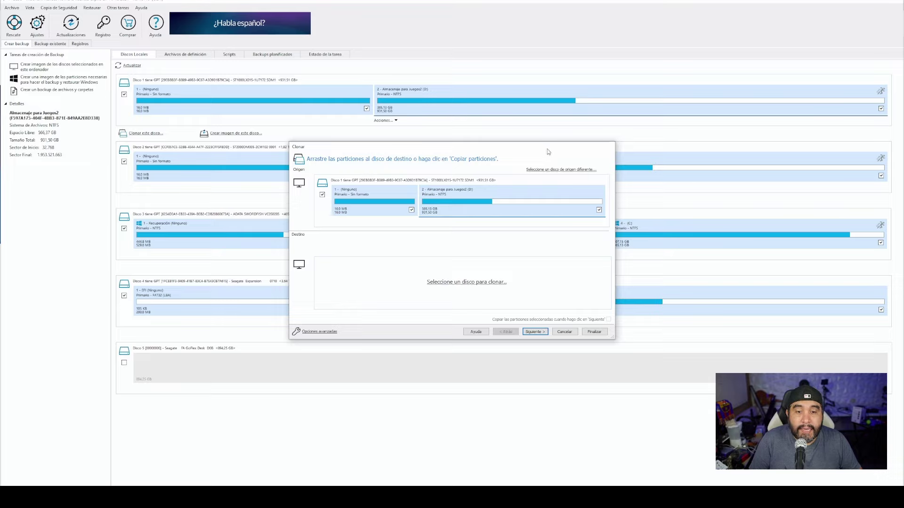
pyautogui.moveTo(546, 150); pyautogui.dragTo(556, 122)
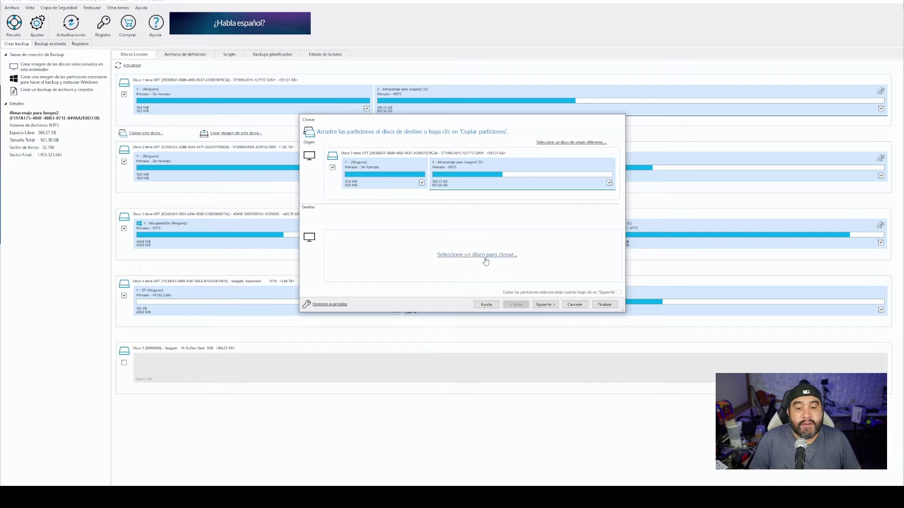
pyautogui.click(486, 260)
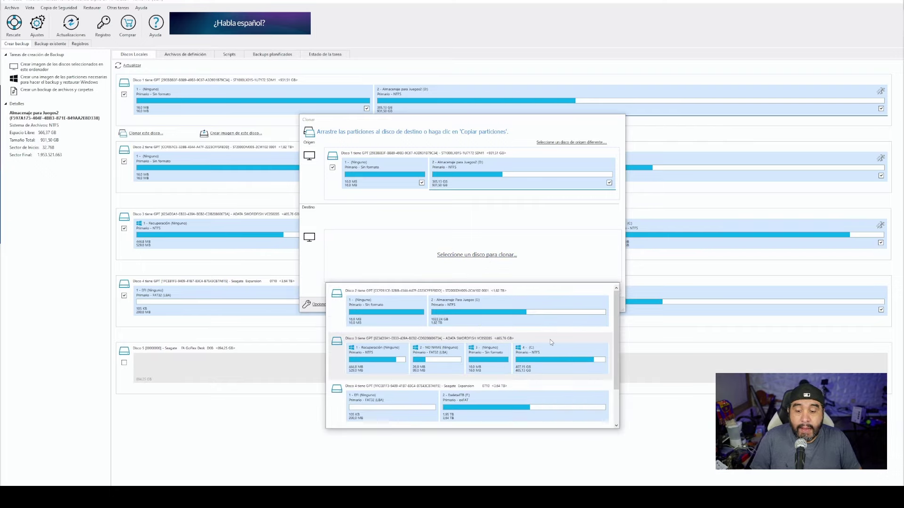
pyautogui.scroll(-1, 550, 340)
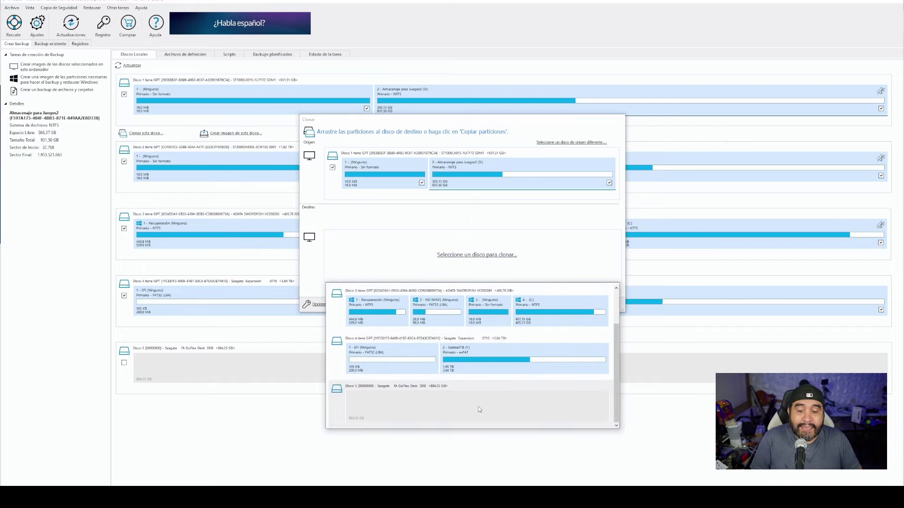
pyautogui.click(417, 408)
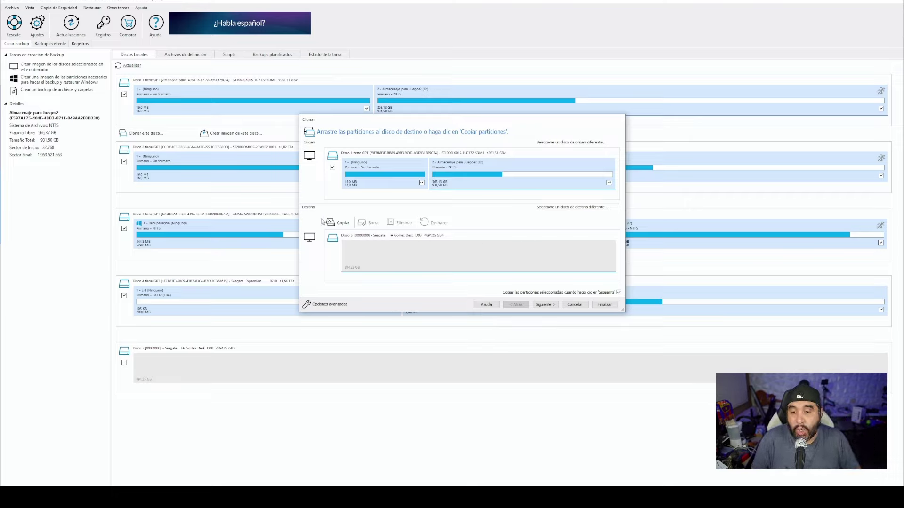
# Copy the source partitions to the destination with exact partition offset and length, and leave the clone unscheduled.
pyautogui.click(338, 223)
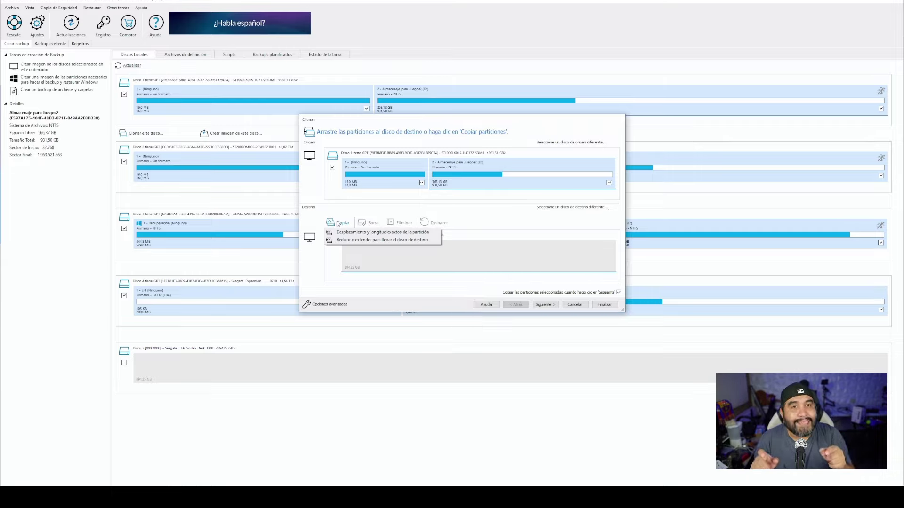
pyautogui.click(383, 232)
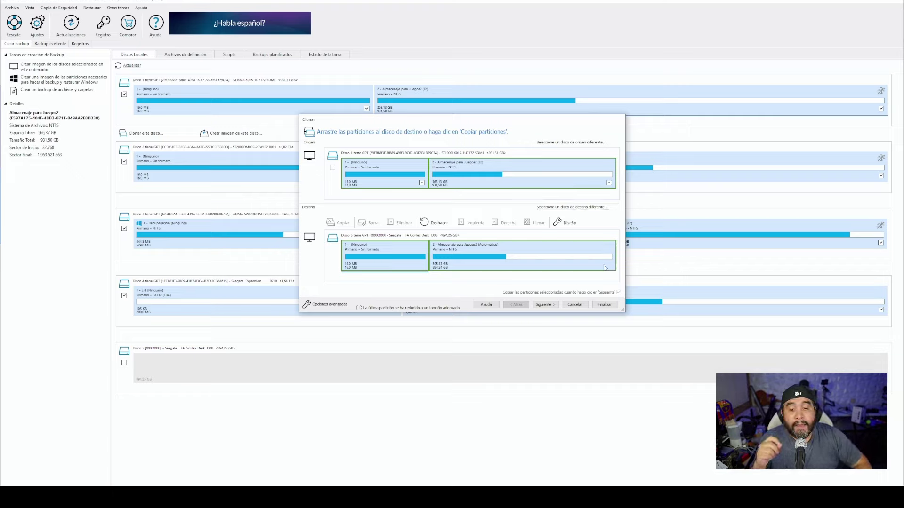
pyautogui.click(545, 305)
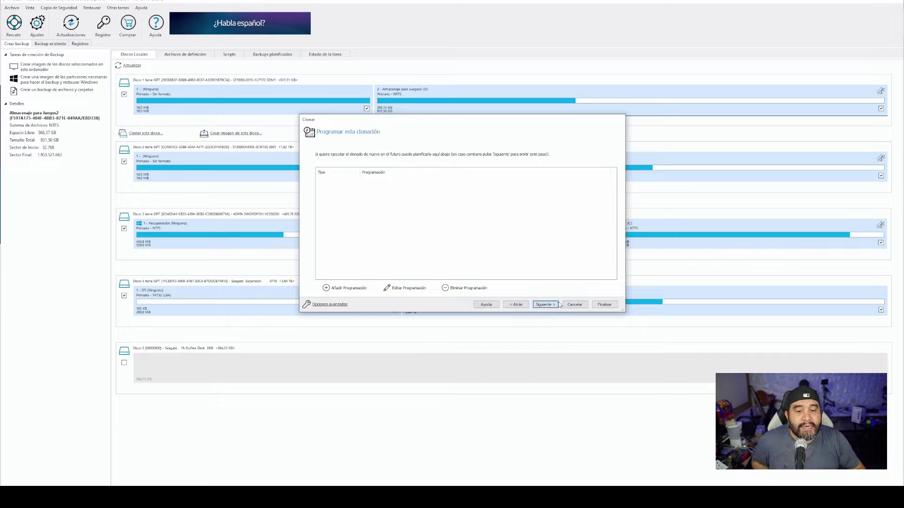
pyautogui.click(557, 305)
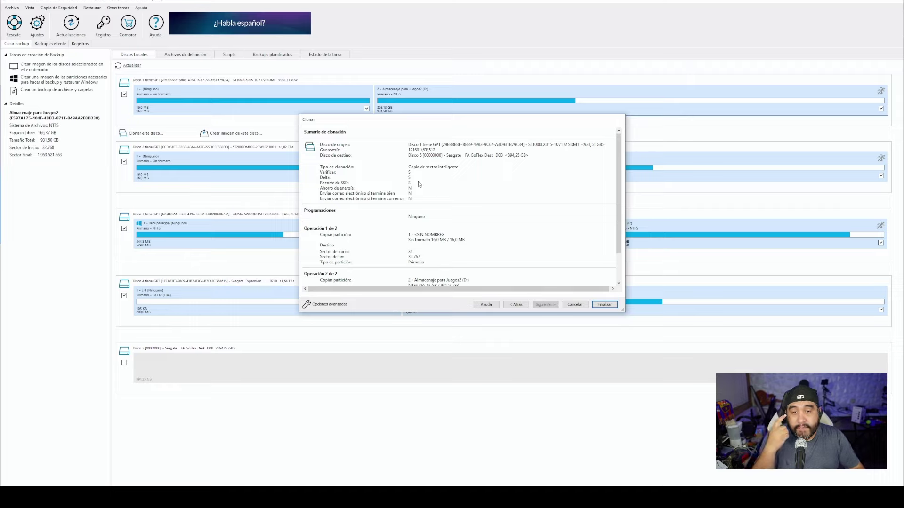
# Review the clone summary and run the clone immediately without saving a backup definition file.
pyautogui.scroll(-2, 493, 159)
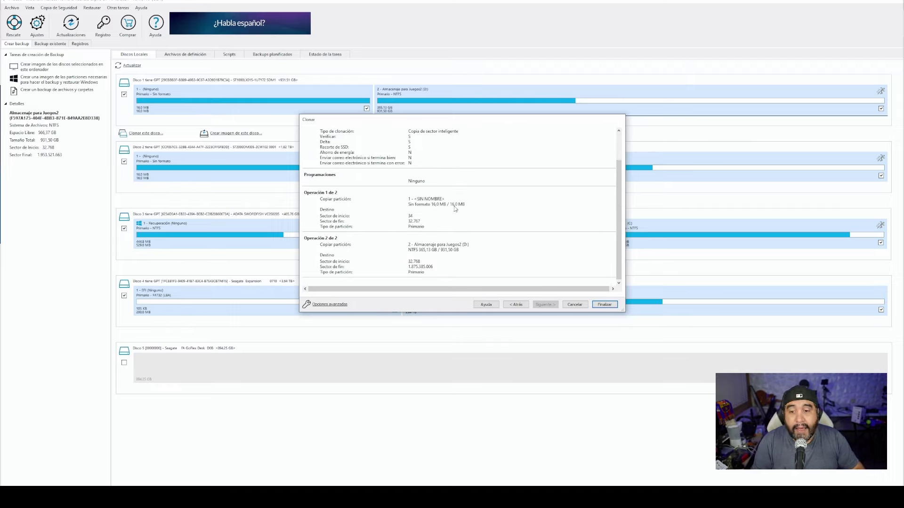
pyautogui.scroll(2, 479, 197)
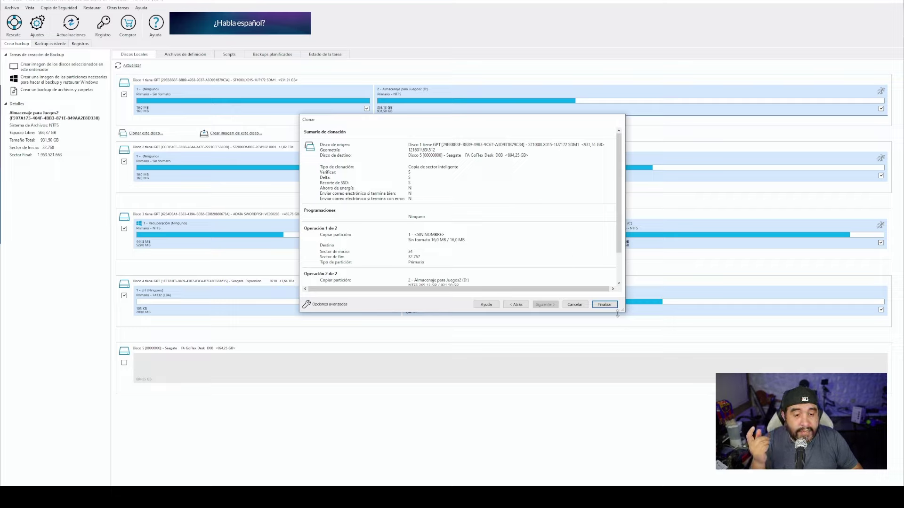
pyautogui.click(612, 307)
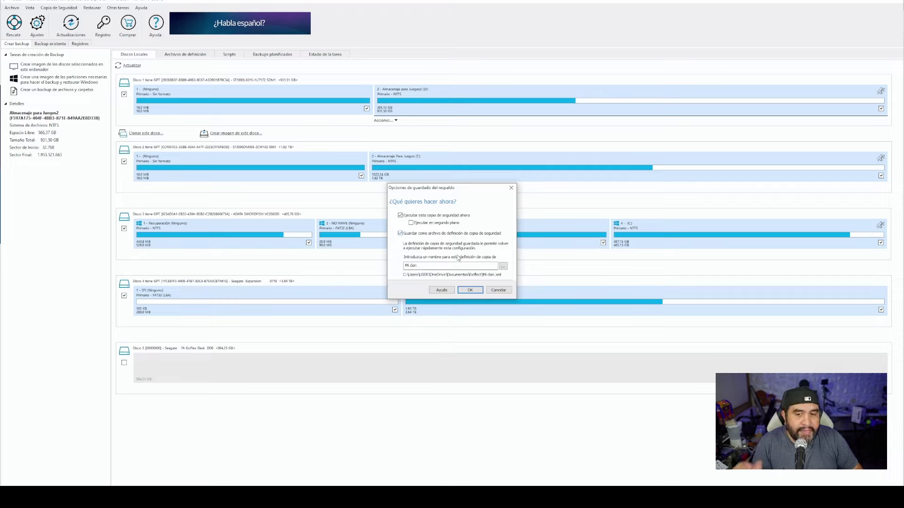
pyautogui.click(401, 233)
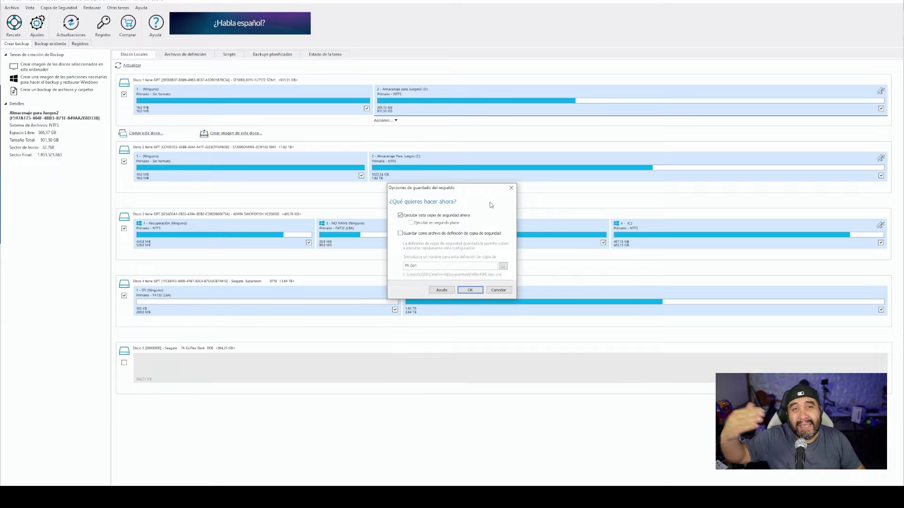
pyautogui.click(470, 290)
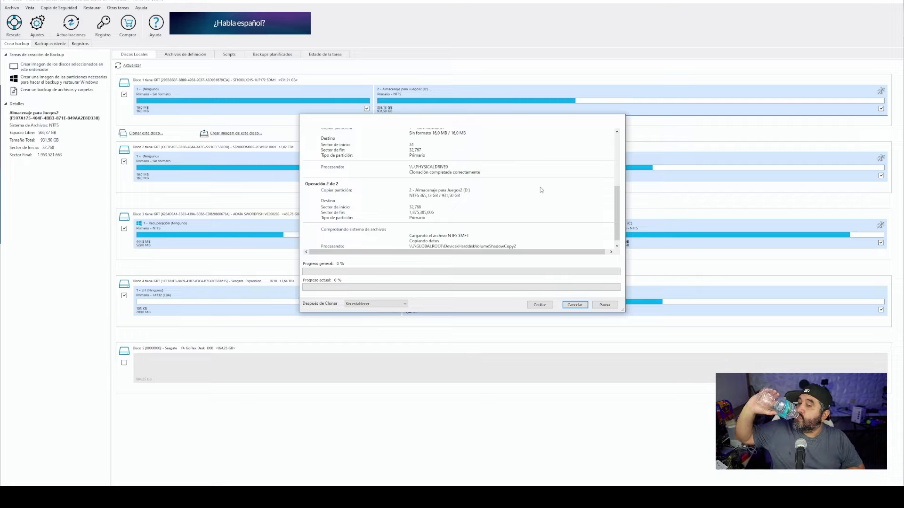
pyautogui.click(377, 303)
pyautogui.click(468, 306)
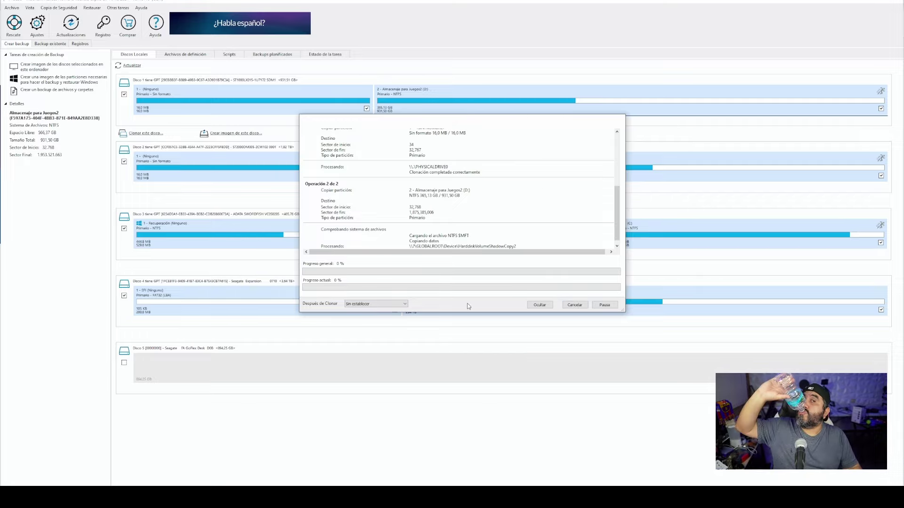